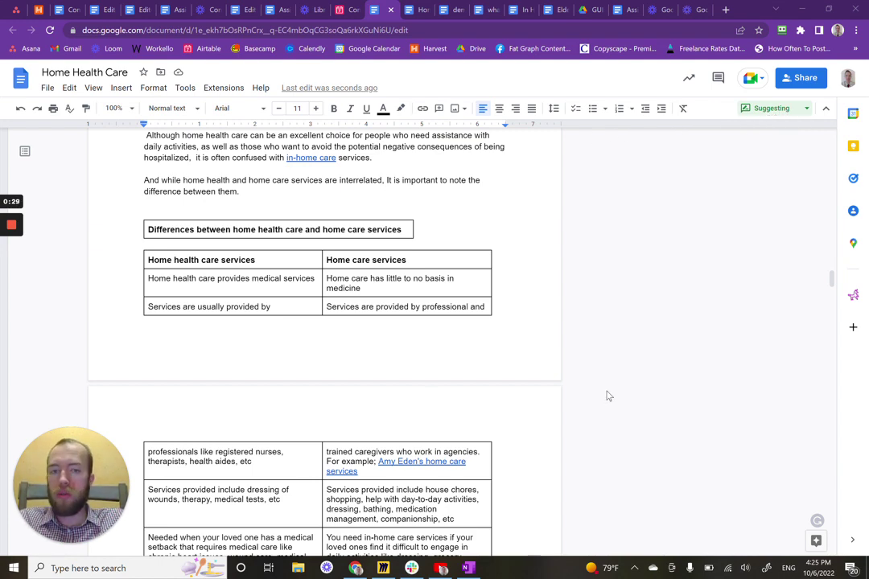
- Scroll back to the top of the Home Health Care article
scroll(629, 381, up, 5)
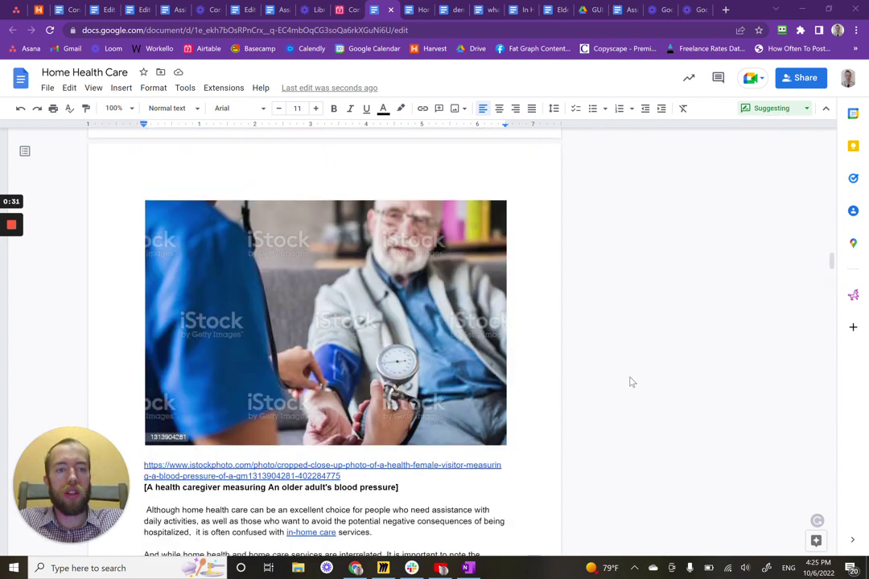
drag(832, 260, 815, 138)
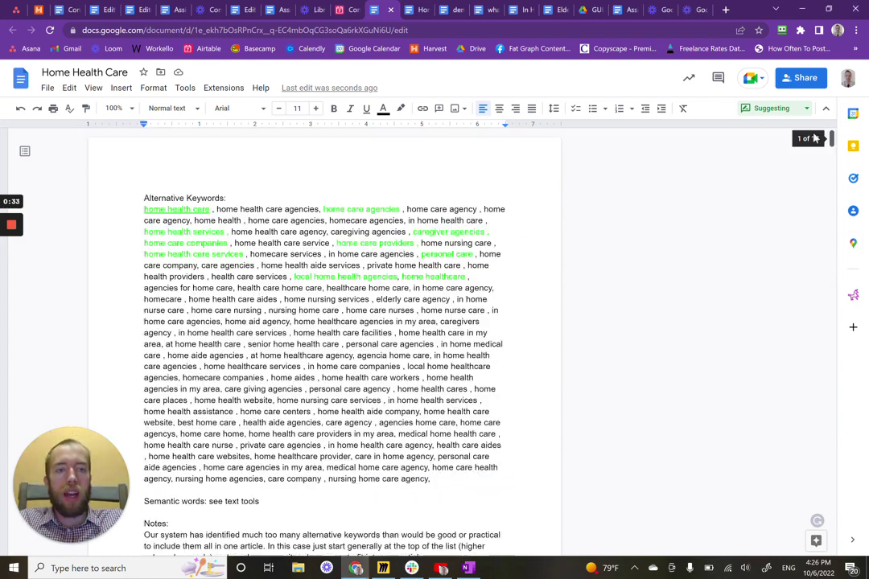
- Open the comment history panel and bring the last comment threads into view
click(718, 79)
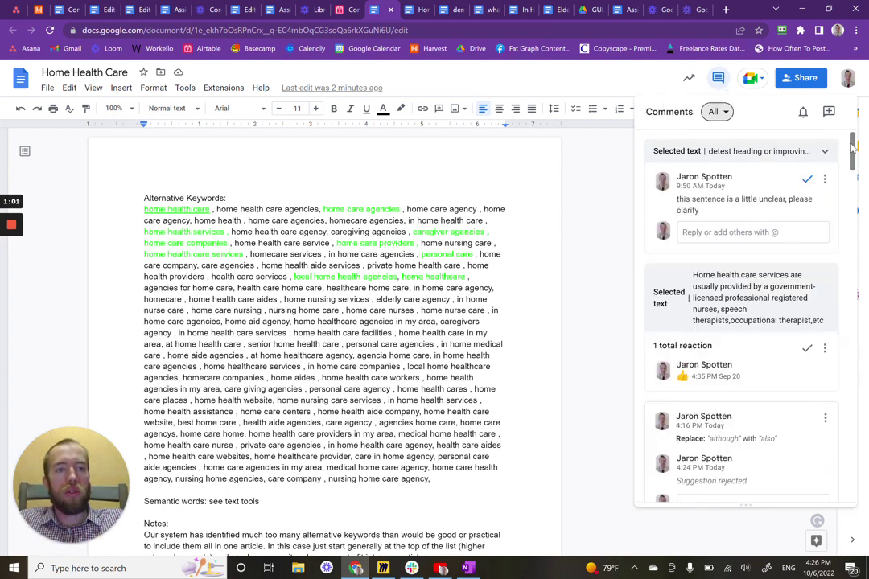
drag(853, 153, 789, 213)
scroll(789, 210, up, 1)
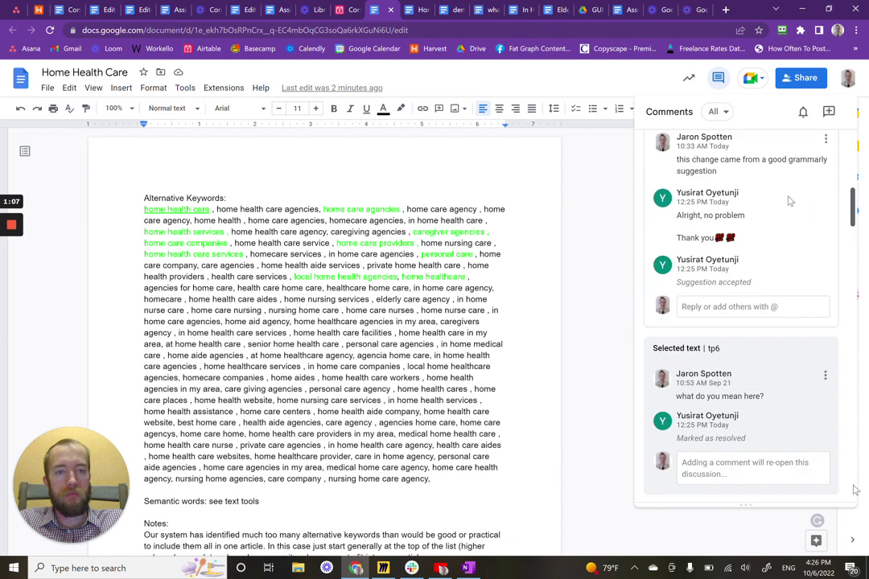
click(854, 491)
scroll(718, 299, up, 2)
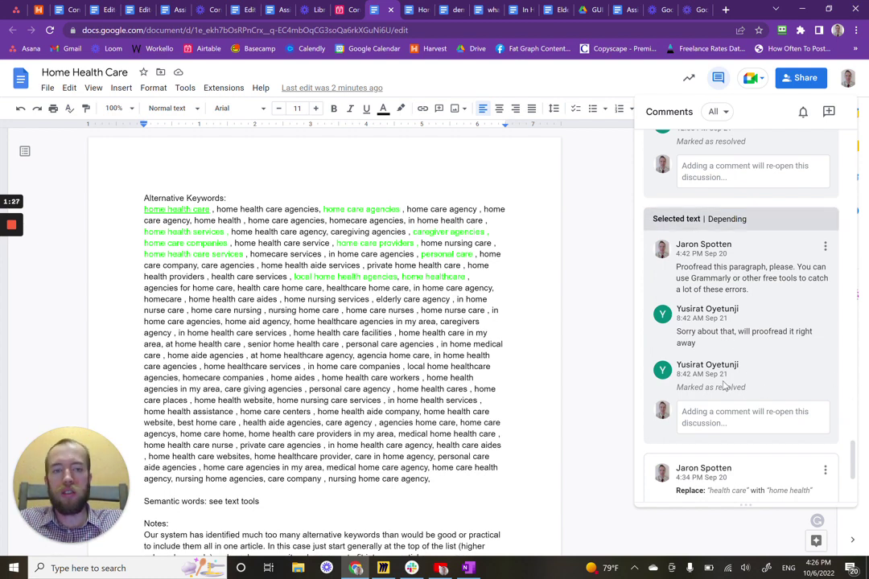
- Scroll through the resolved comment threads and the article to review them
scroll(748, 362, up, 10)
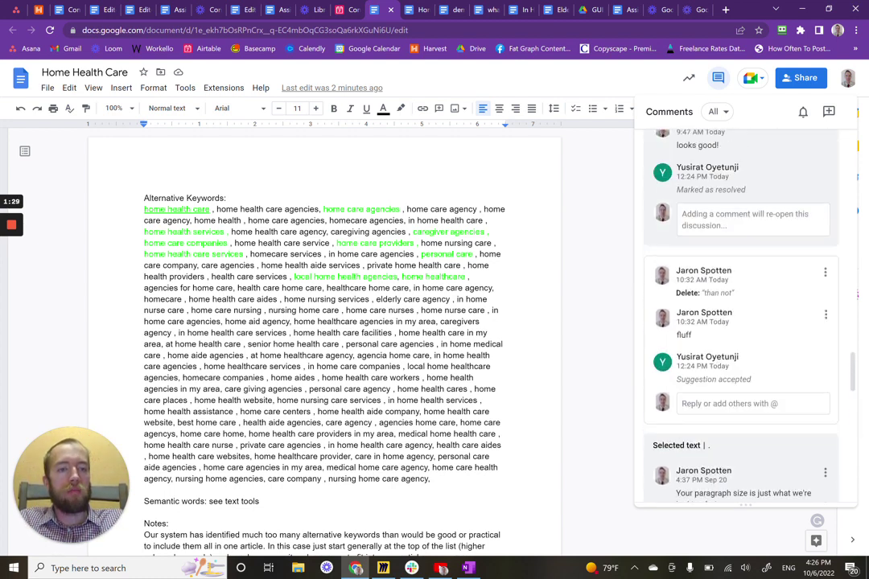
scroll(781, 477, up, 1)
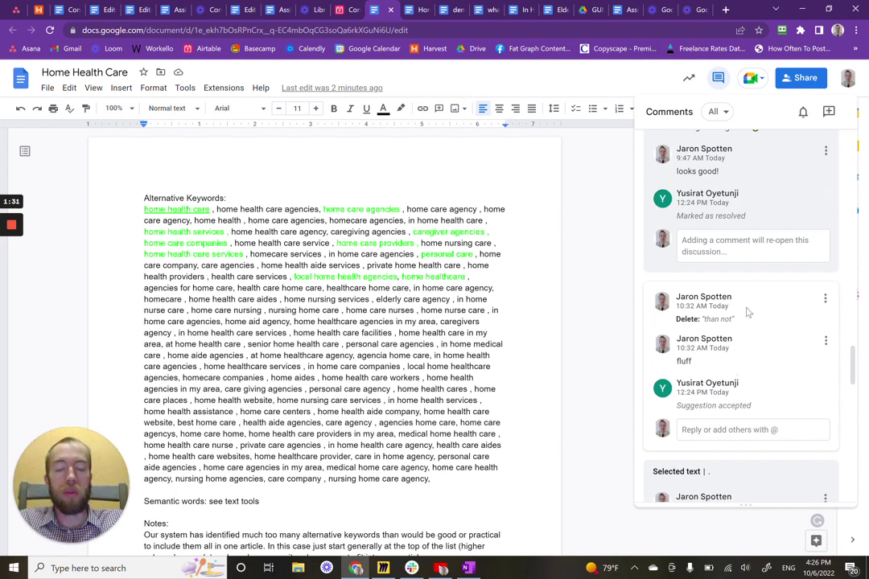
scroll(782, 362, up, 5)
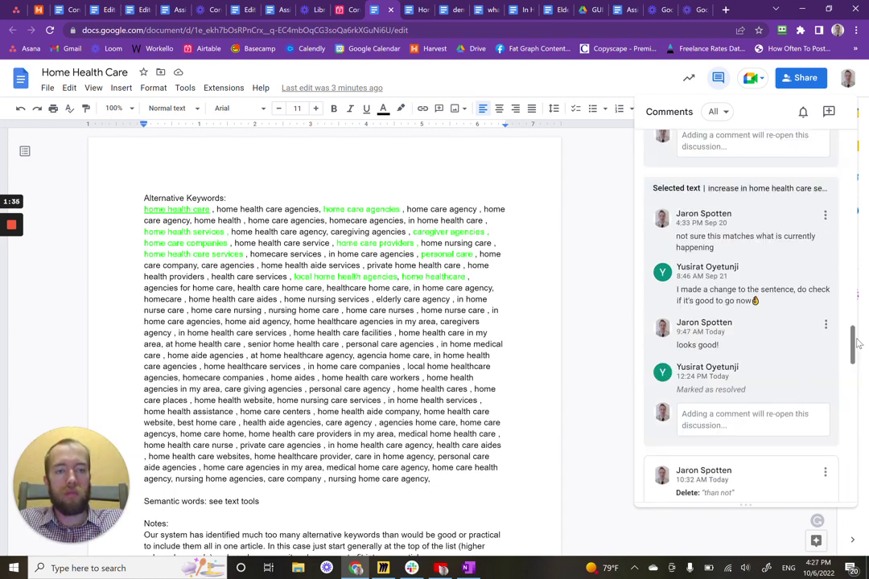
drag(858, 345, 848, 420)
scroll(812, 170, up, 10)
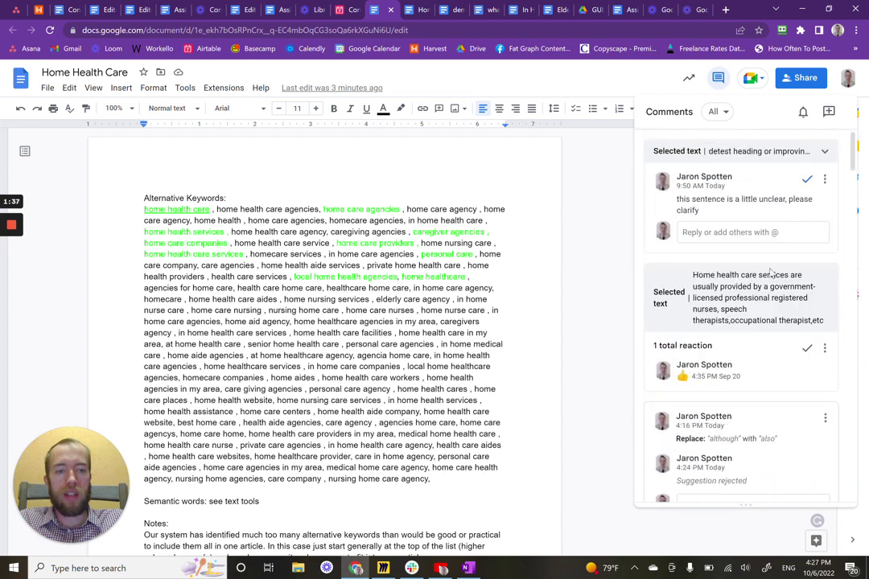
scroll(761, 338, down, 4)
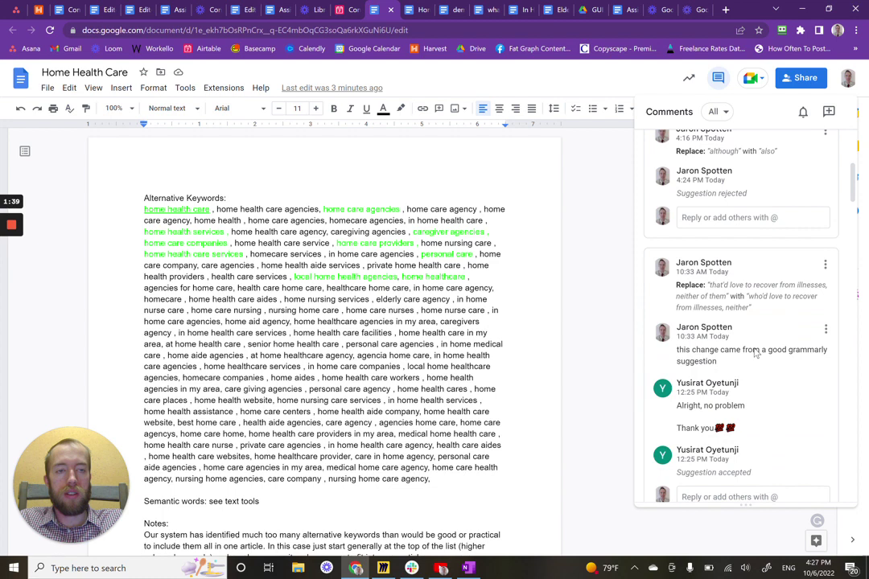
scroll(752, 338, down, 3)
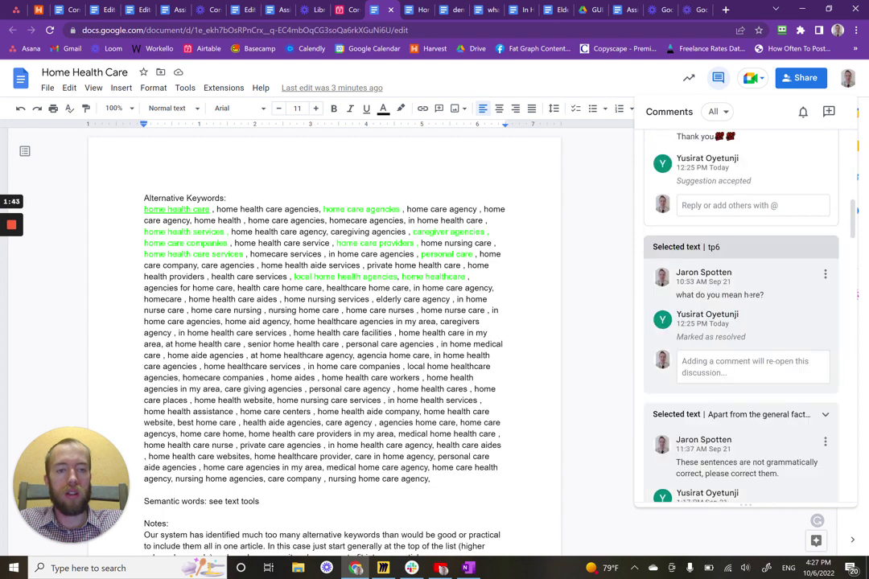
scroll(764, 306, down, 3)
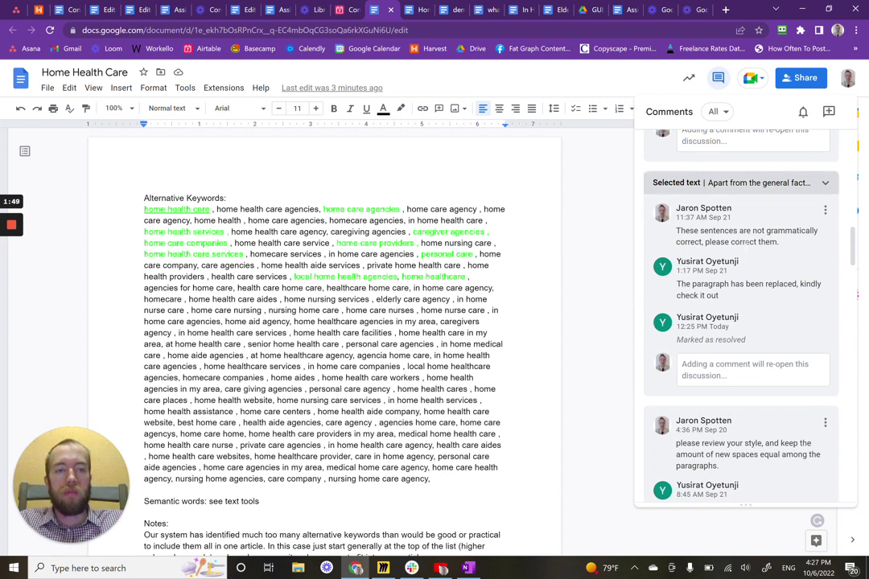
scroll(853, 250, down, 1)
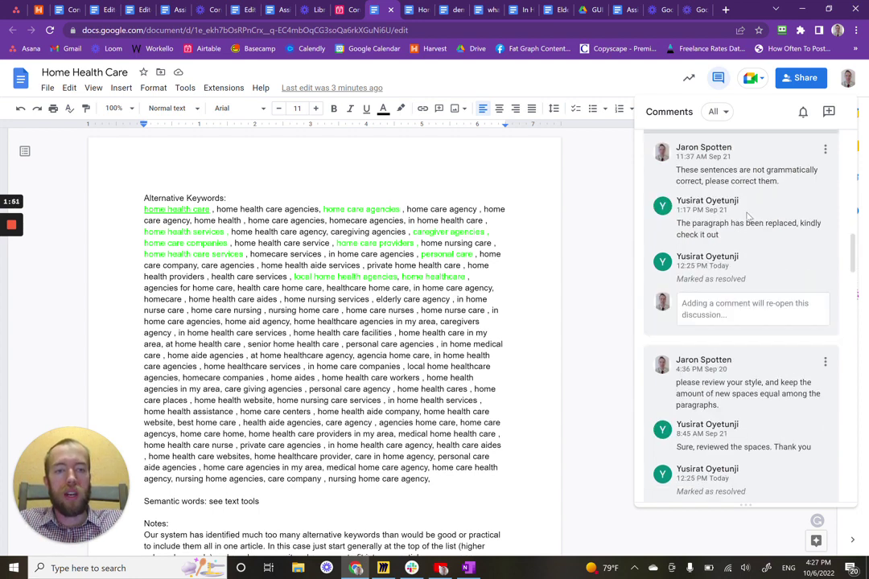
scroll(753, 394, up, 5)
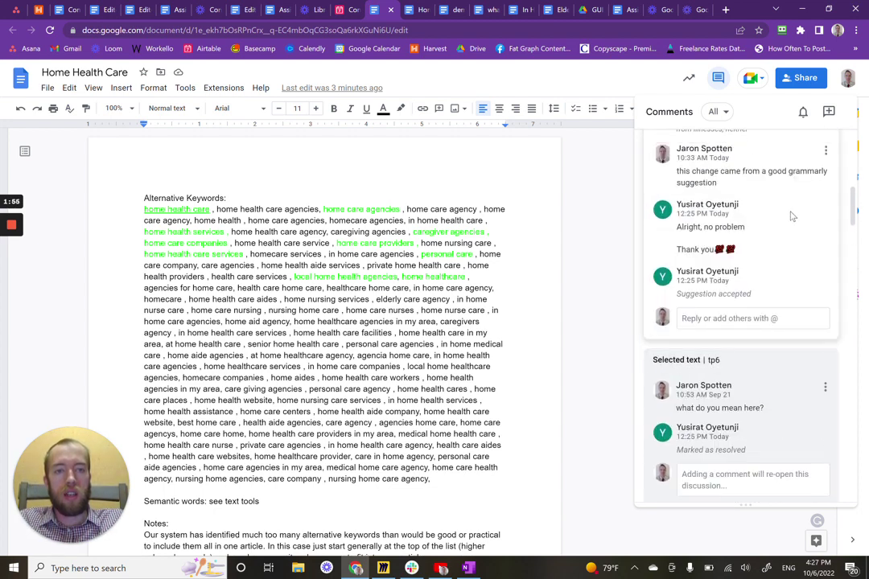
scroll(792, 310, up, 2)
scroll(793, 320, up, 1)
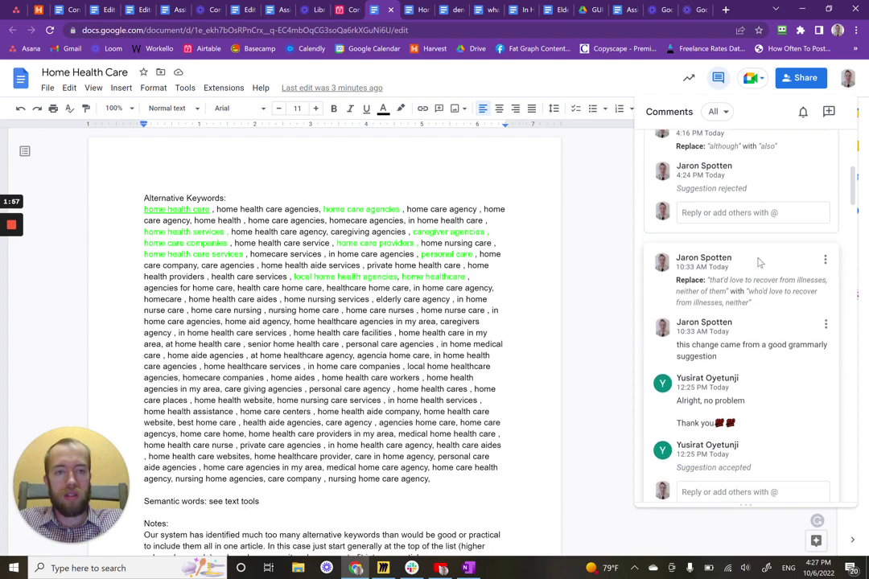
scroll(513, 301, down, 1)
scroll(325, 338, down, 5)
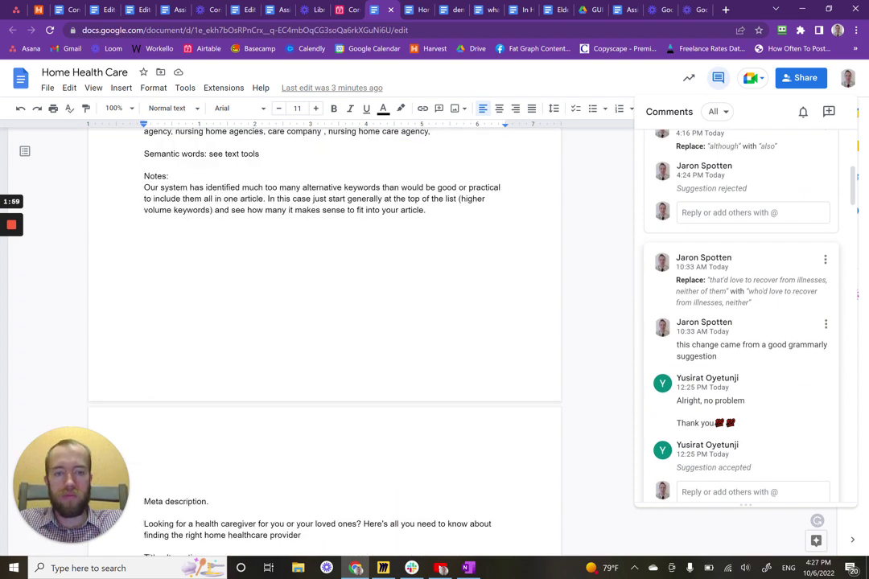
scroll(324, 338, down, 15)
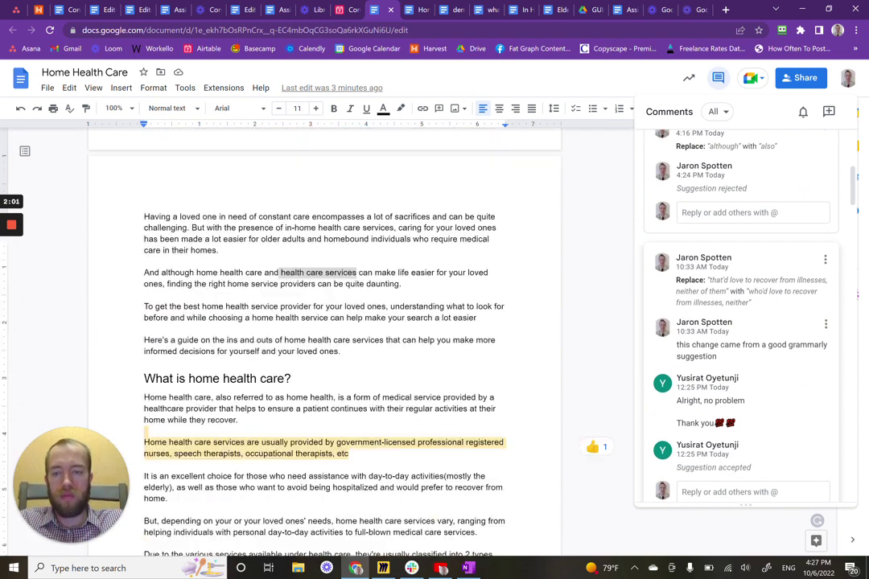
- Jump to the passage with the thumbs-up reaction comment, then clear its focus
click(12, 272)
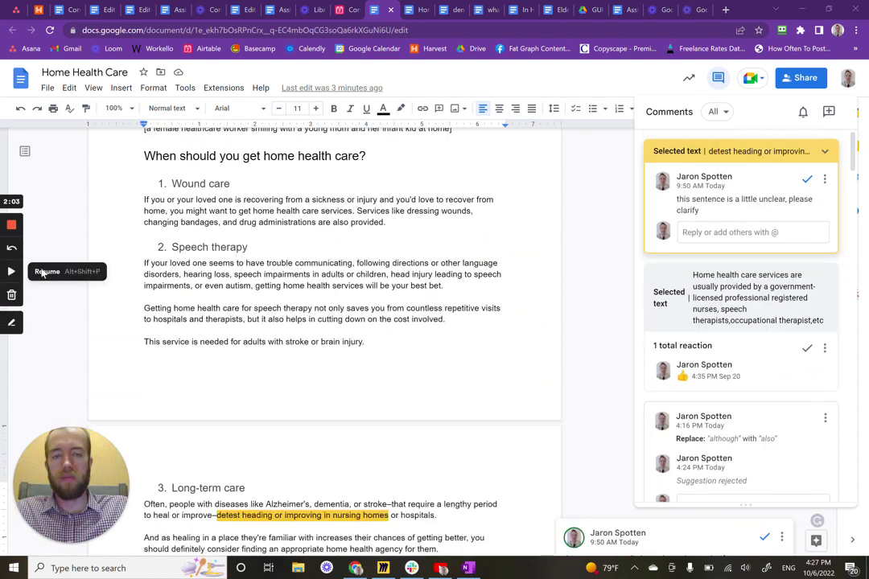
click(44, 273)
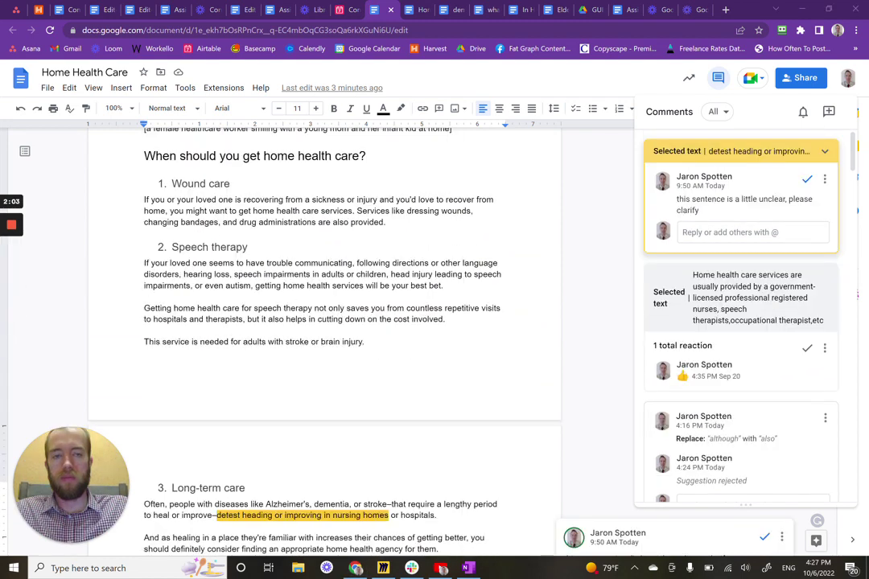
click(684, 310)
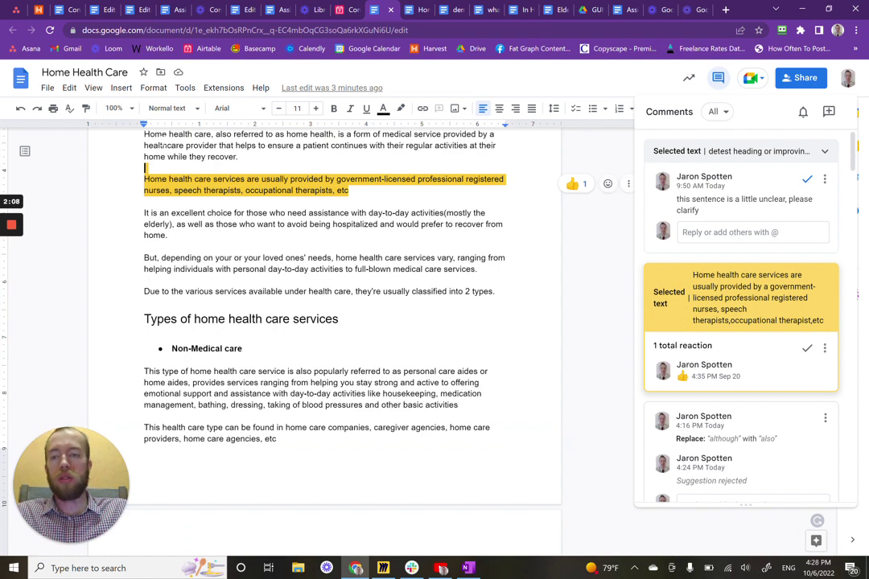
scroll(322, 241, up, 2)
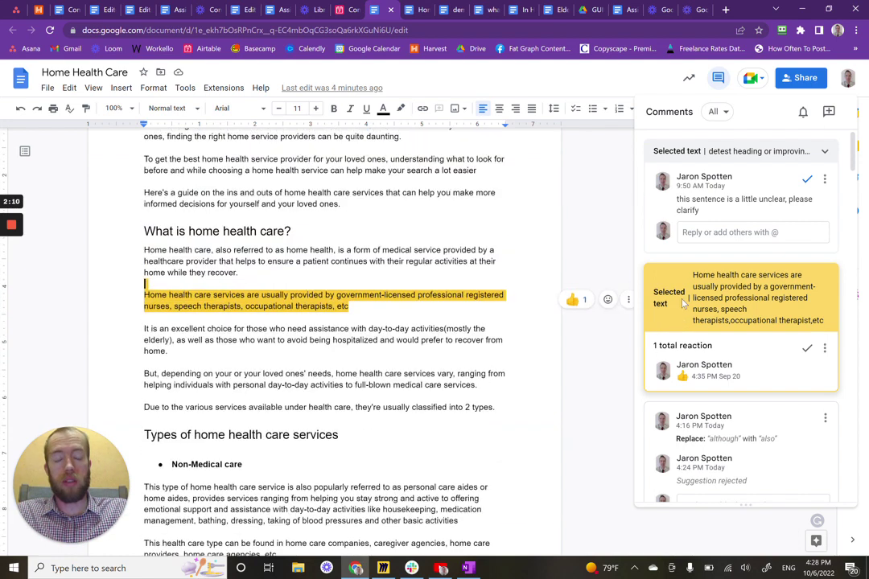
click(724, 417)
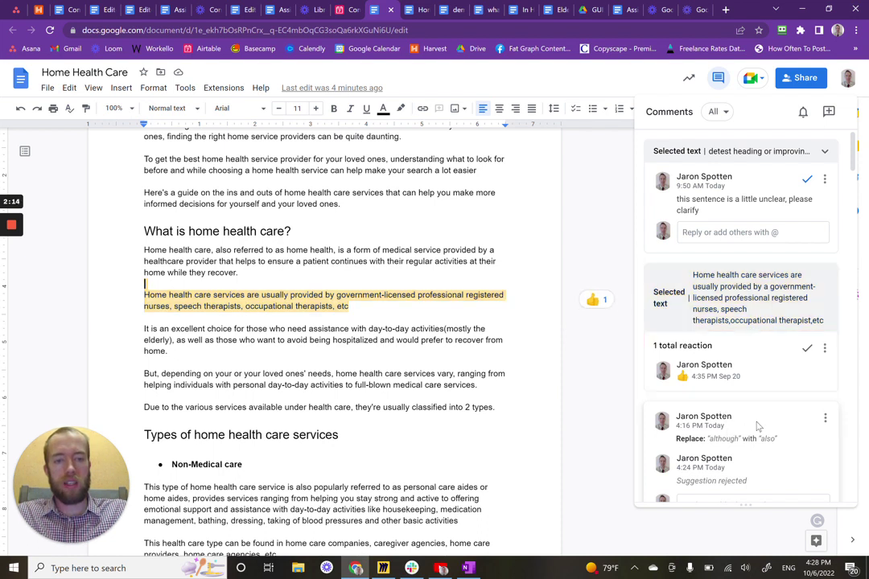
- Scroll through the remaining comment threads and close the comment history
scroll(758, 426, down, 1)
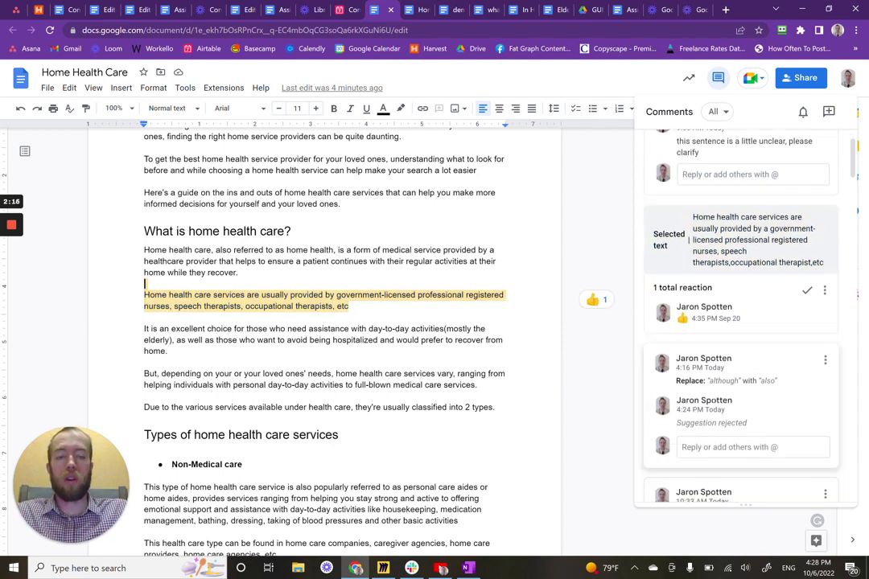
mouse_move(704, 400)
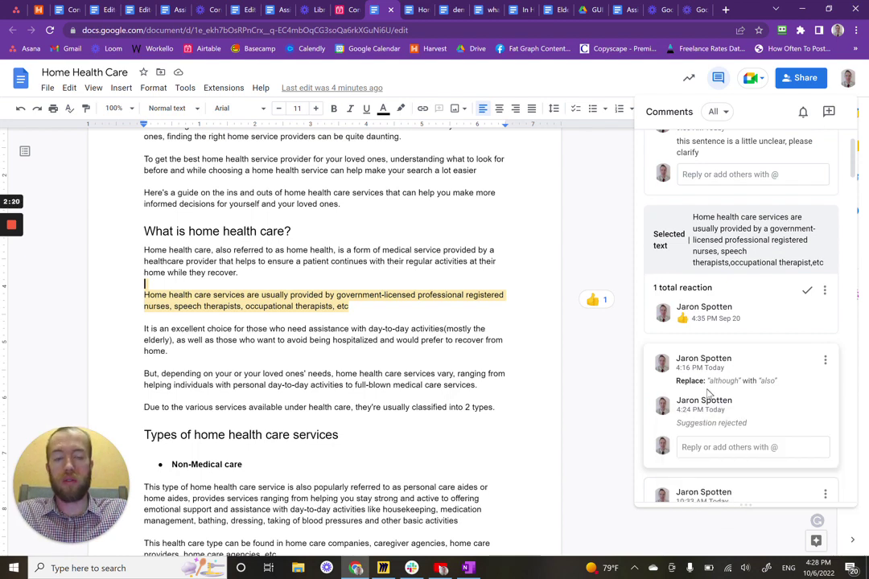
scroll(740, 338, down, 2)
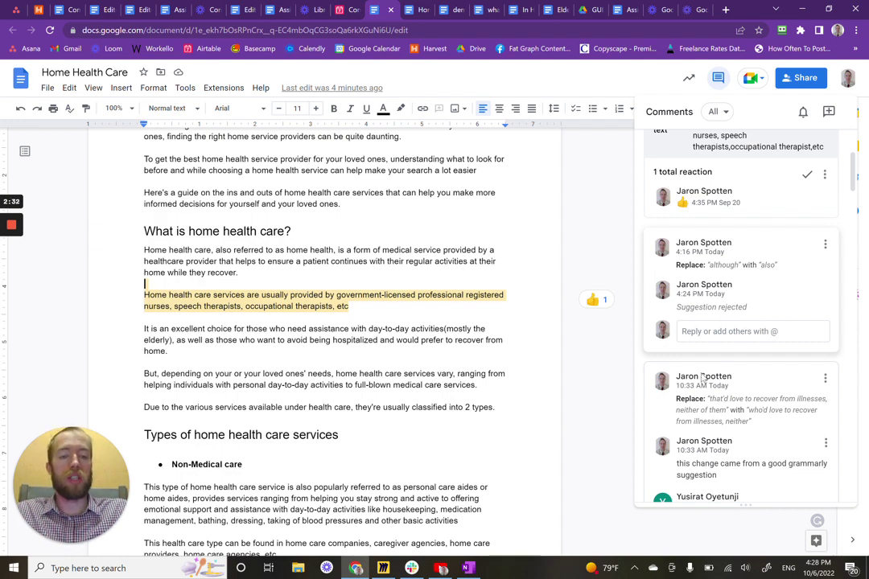
scroll(721, 330, down, 3)
scroll(730, 366, down, 1)
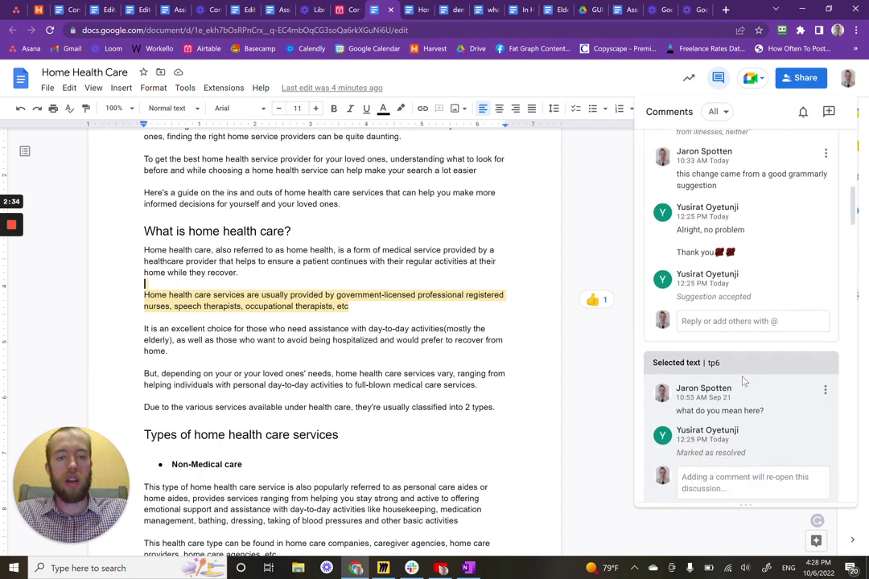
click(594, 203)
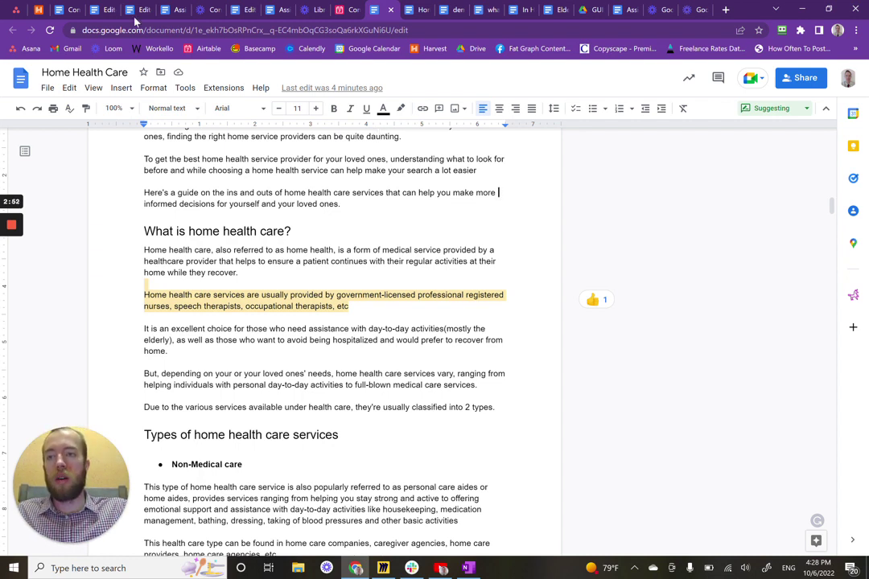
- Open File > Version history and view the October 6, 12:25 PM version
click(49, 89)
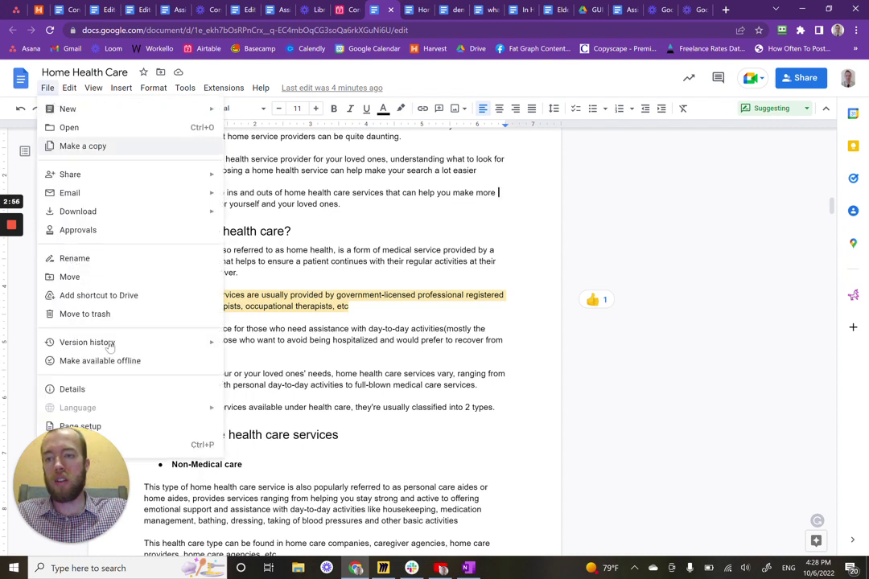
mouse_move(165, 344)
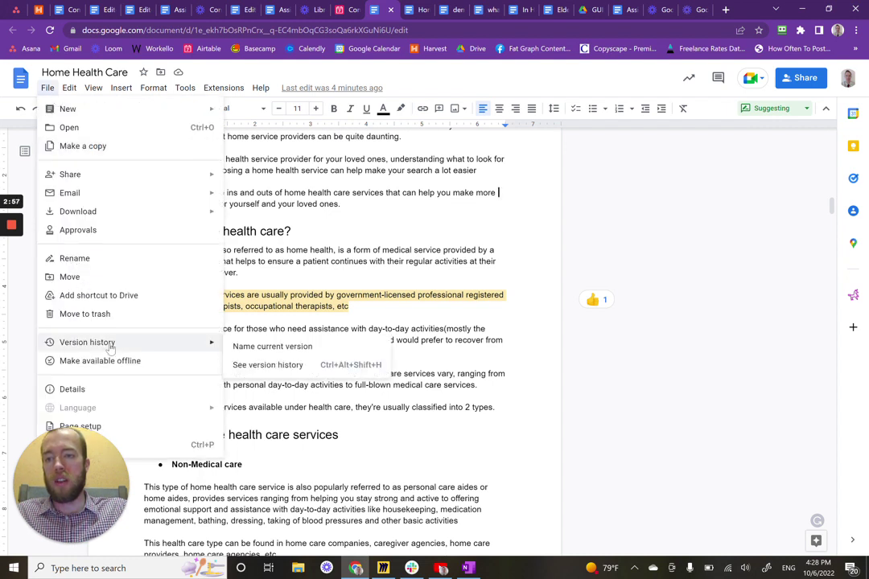
click(251, 367)
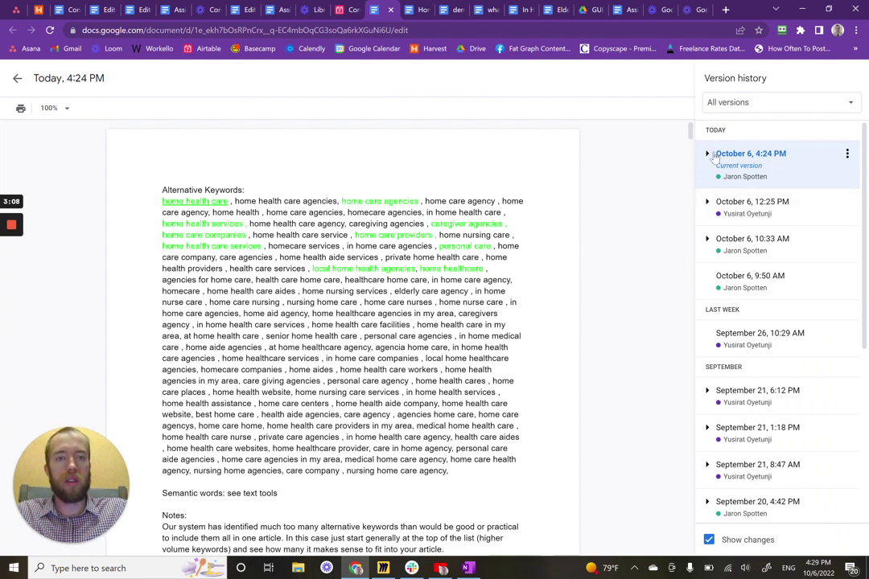
click(763, 213)
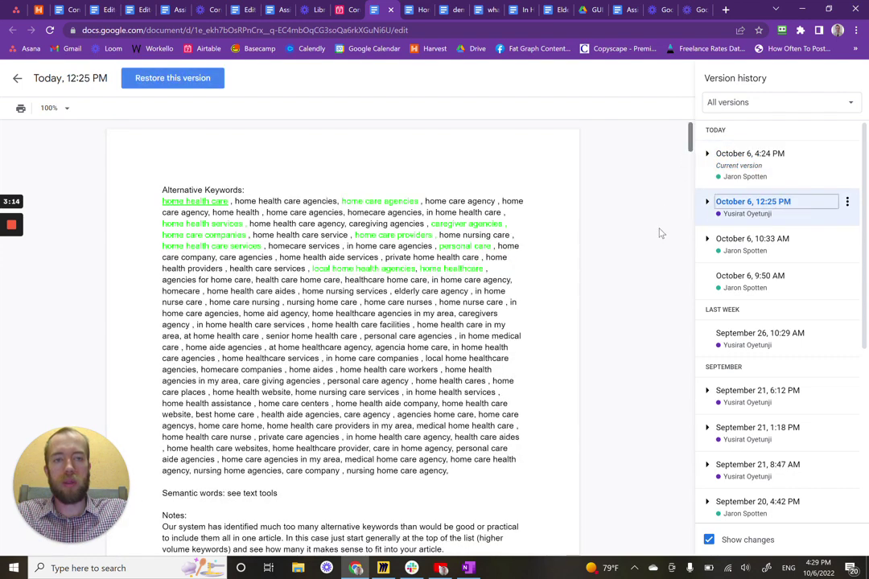
scroll(660, 234, down, 5)
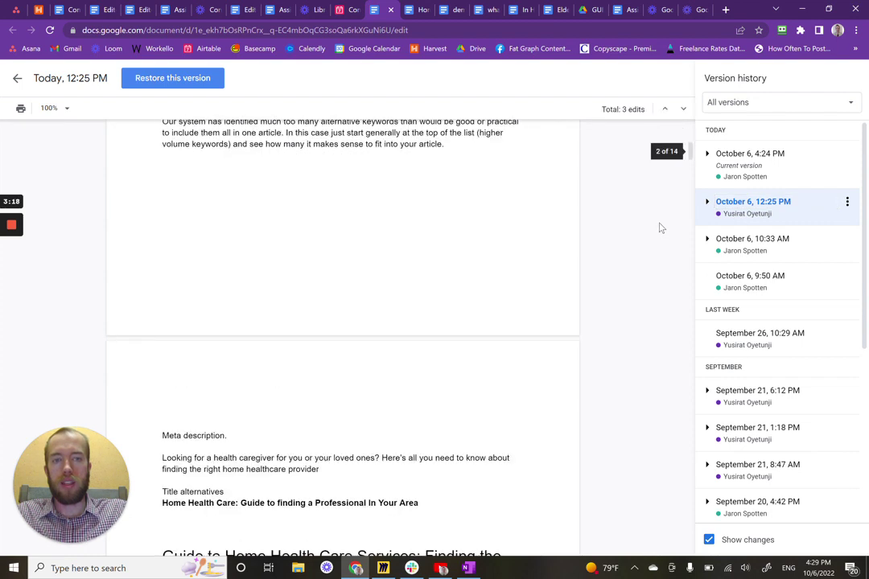
- Step through the 12:25 PM version's edits to edit 3 of 3, where 'than not' is struck
click(682, 110)
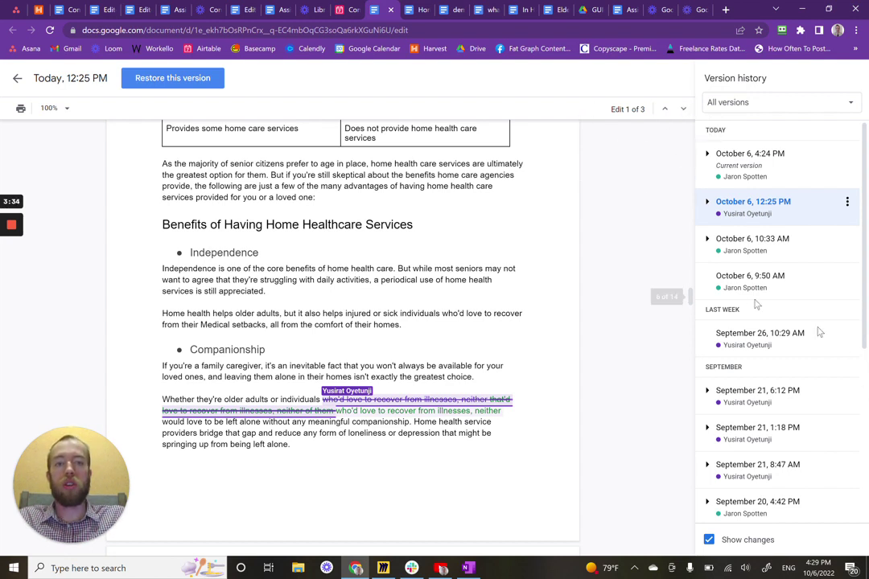
click(753, 201)
key(Escape)
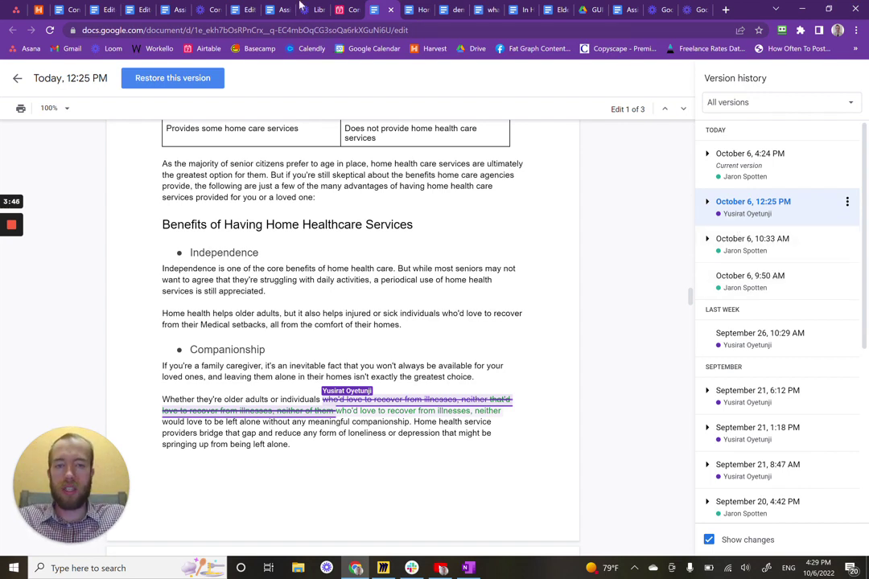
click(679, 111)
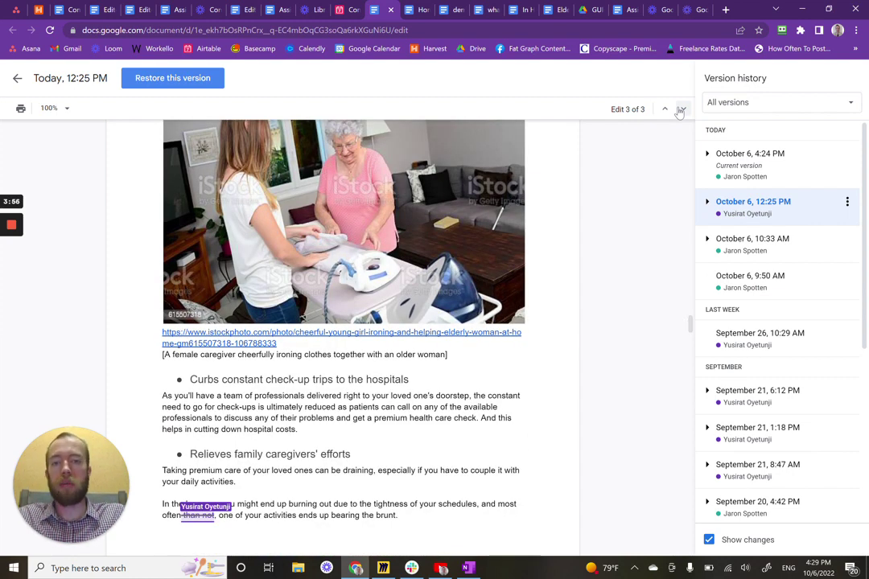
scroll(626, 413, down, 1)
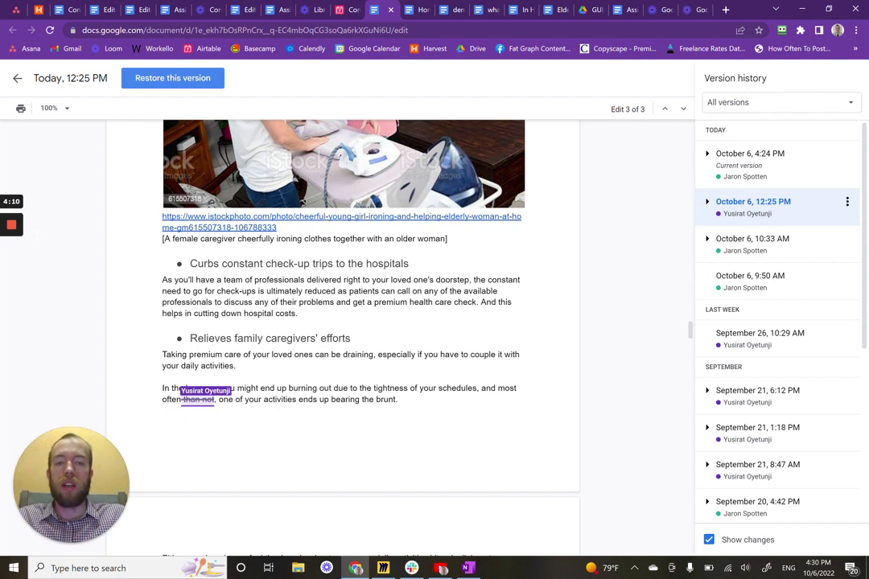
mouse_move(7, 217)
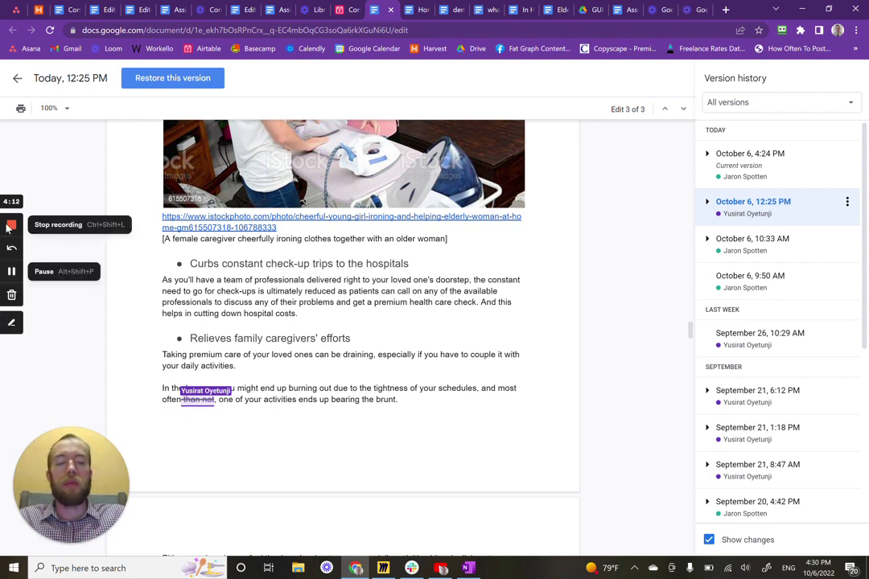